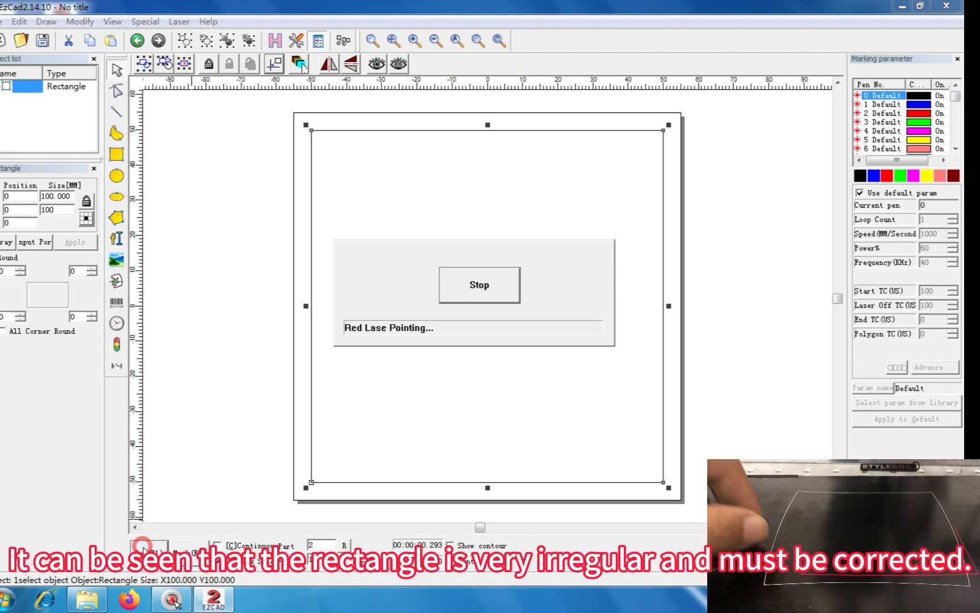
- Stop the red-light preview and reset the marking field's X offset, Y offset and angle to 0 in the configuration
{"action": "left_click", "coordinate": [479, 284]}
{"action": "key", "text": "F3"}
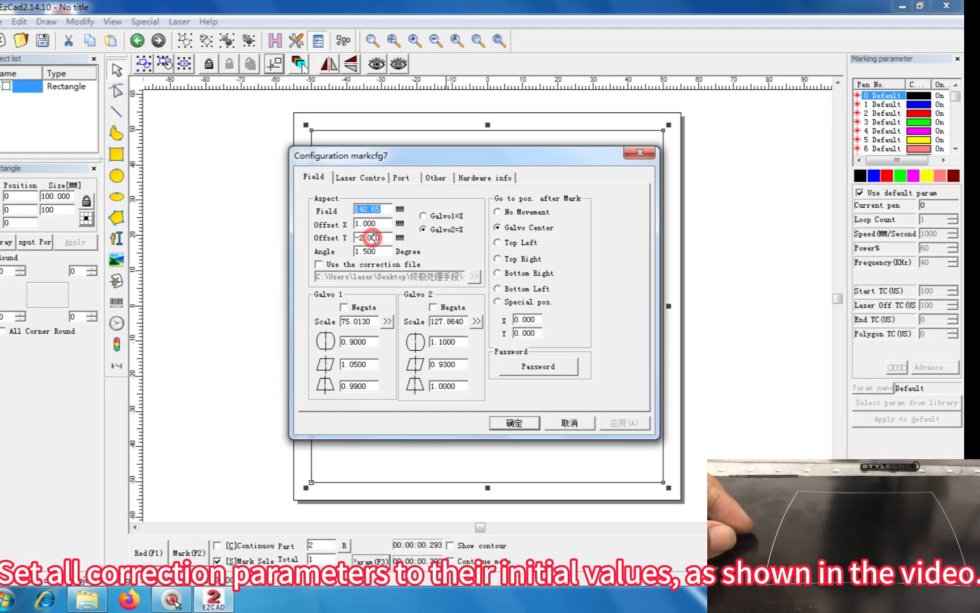
{"action": "double_click", "coordinate": [258, 160]}
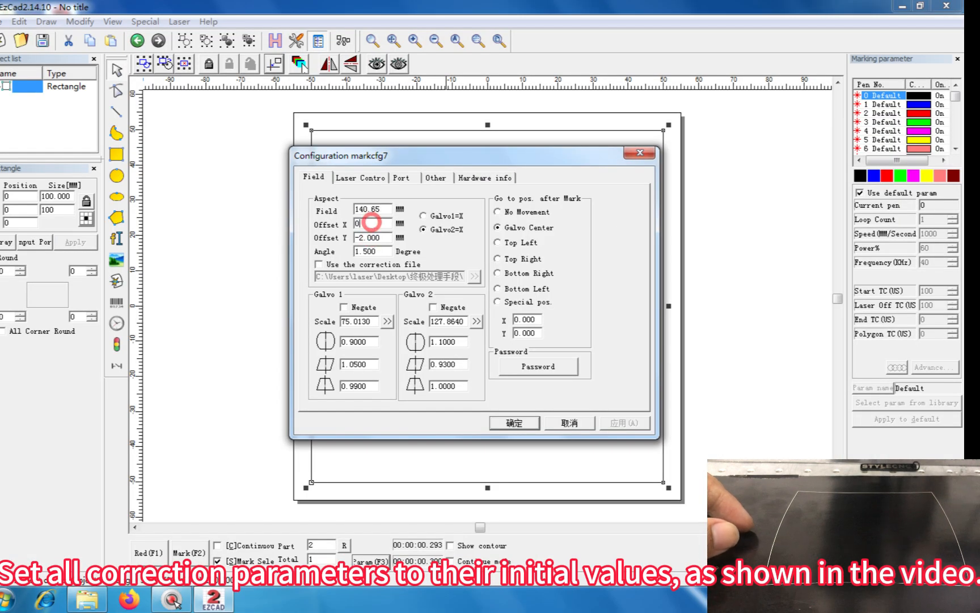
{"action": "double_click", "coordinate": [388, 237]}
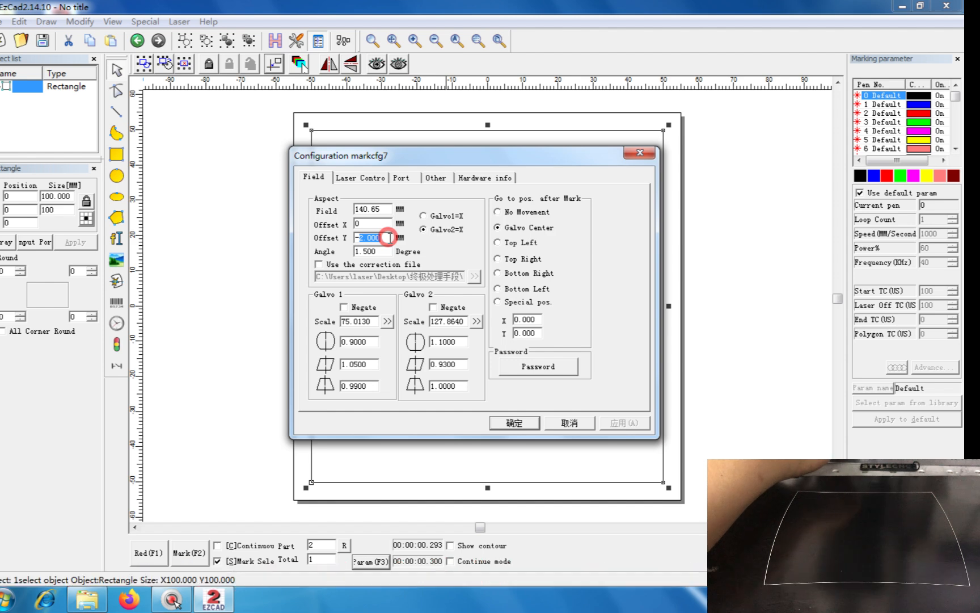
{"action": "key", "text": "Tab"}
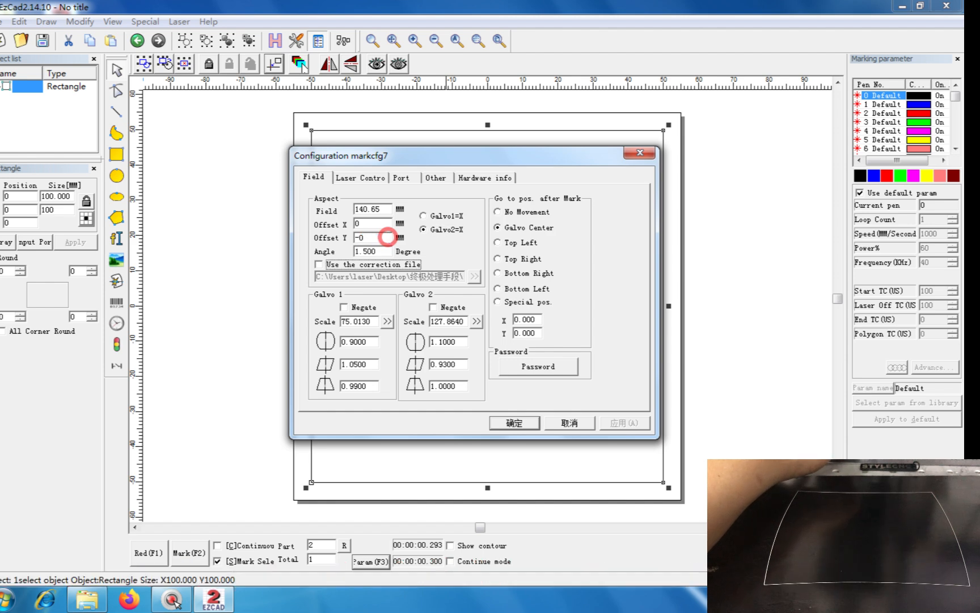
{"action": "double_click", "coordinate": [380, 250]}
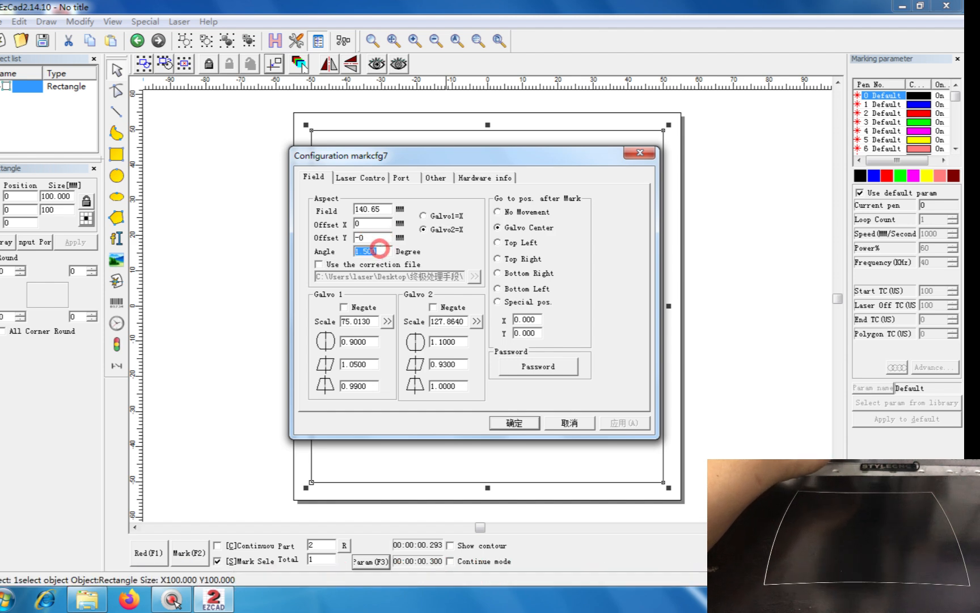
- Set the scale of both Galvo 1 and Galvo 2 to 100
{"action": "double_click", "coordinate": [357, 321]}
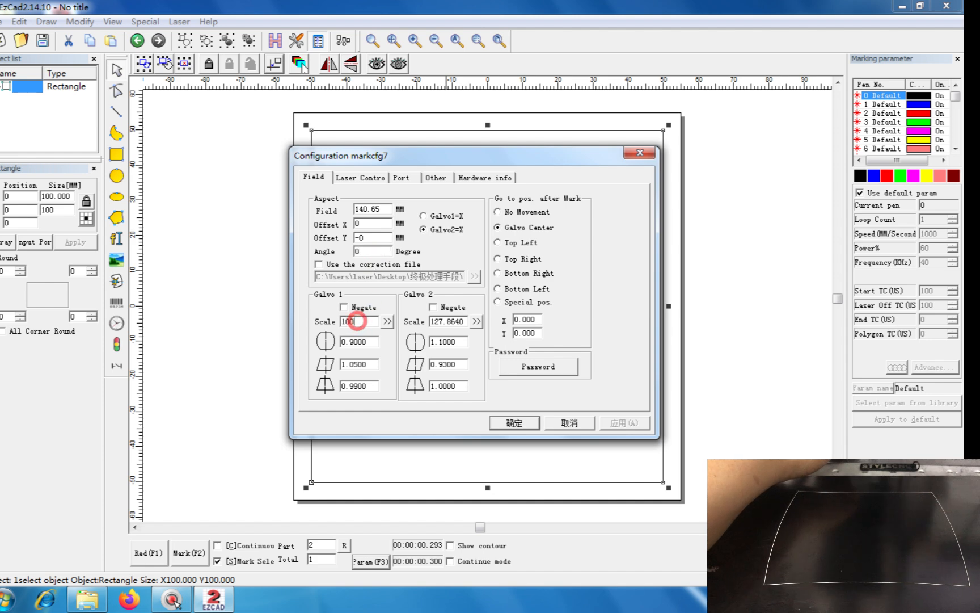
{"action": "left_click", "coordinate": [447, 326]}
{"action": "double_click", "coordinate": [448, 326]}
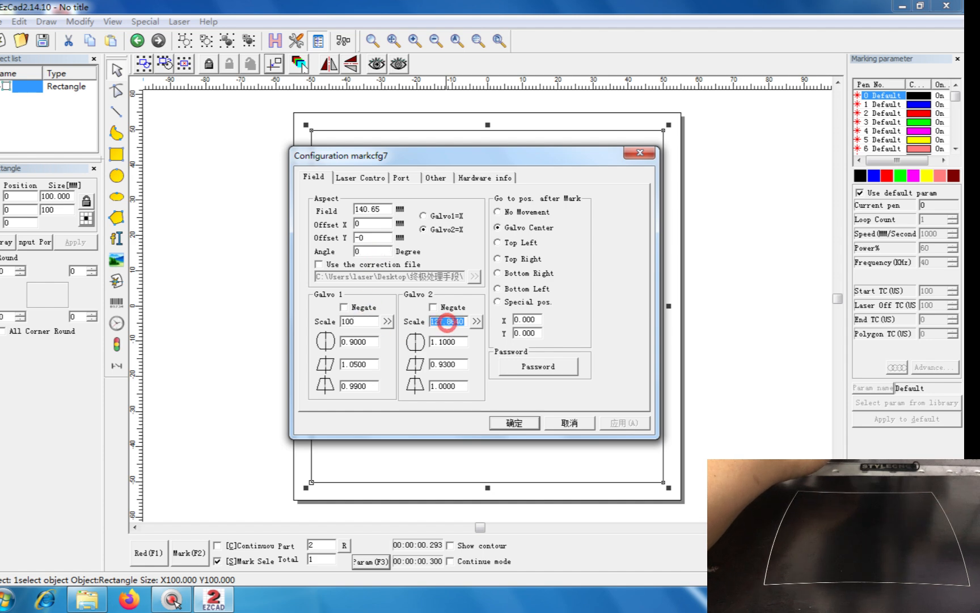
{"action": "type", "text": "100"}
- Reset the barrel, parallelogram and trapezoid correction factors of both galvos to 1 and accept the configuration
{"action": "double_click", "coordinate": [367, 340]}
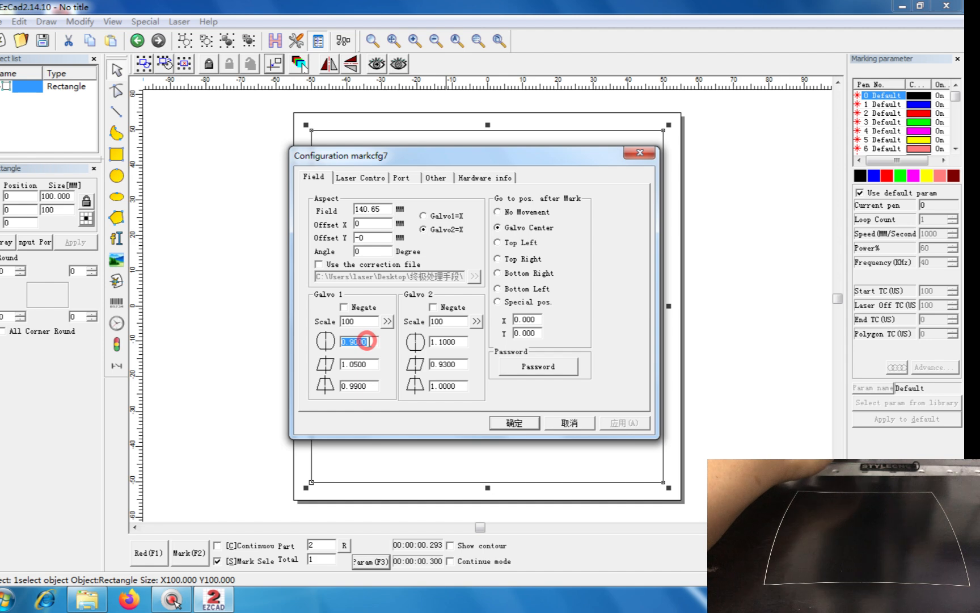
{"action": "type", "text": "1"}
{"action": "key", "text": "Tab"}
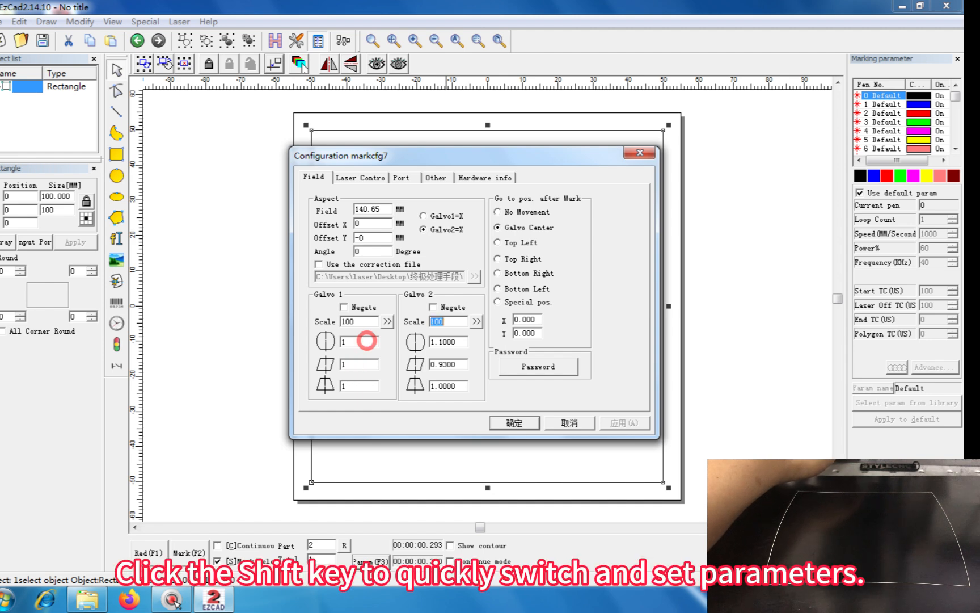
{"action": "key", "text": "Tab"}
{"action": "type", "text": "1"}
{"action": "key", "text": "Tab"}
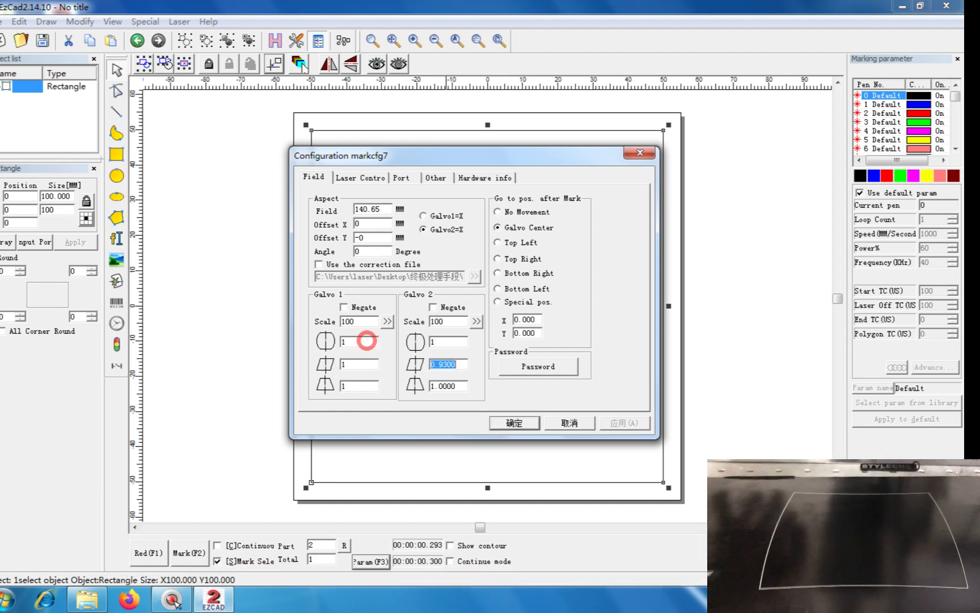
{"action": "type", "text": "1"}
{"action": "key", "text": "Tab"}
{"action": "type", "text": "1"}
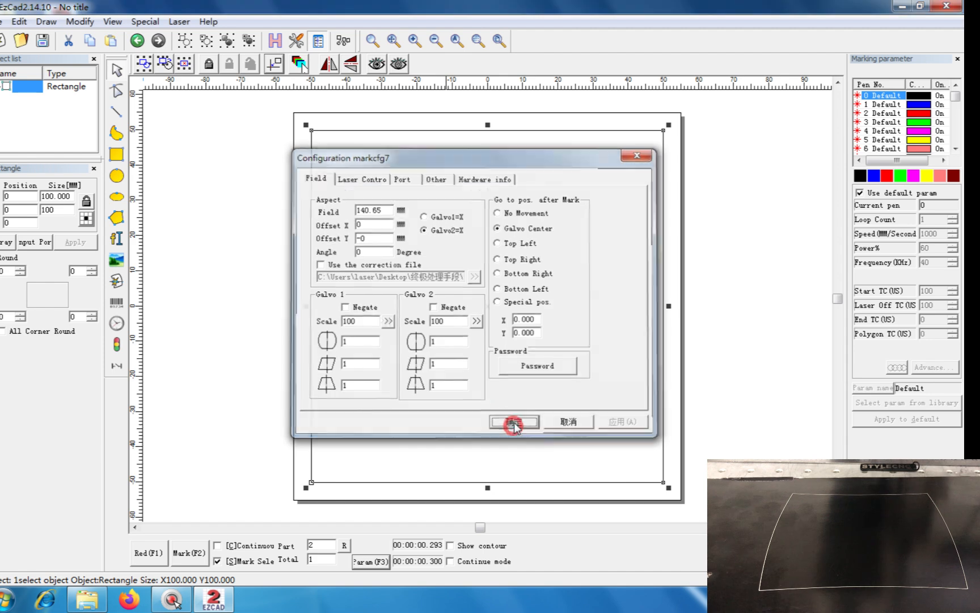
{"action": "left_click", "coordinate": [512, 423]}
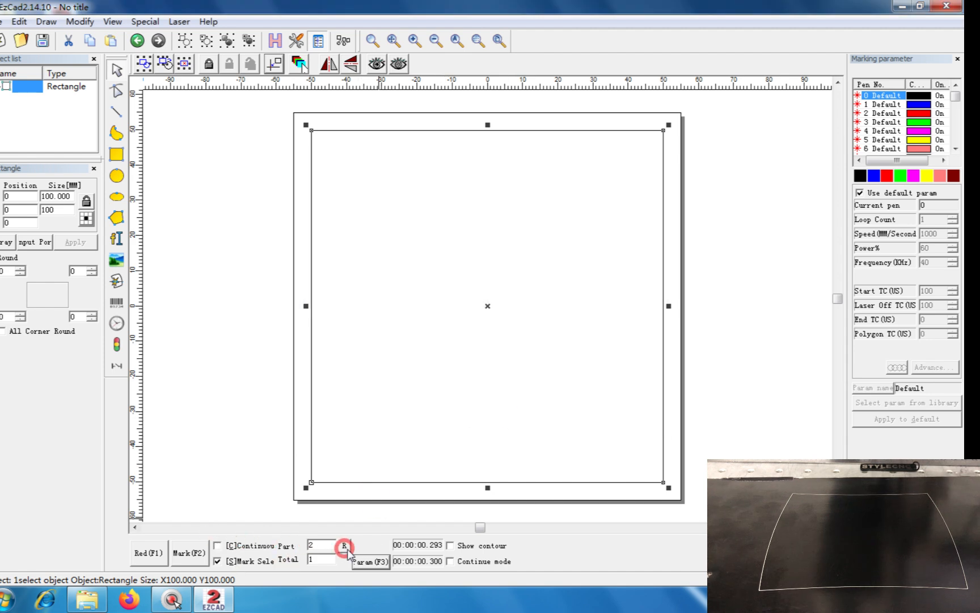
- Preview the 100 mm rectangle with the red light, stop the preview and mark the rectangle
{"action": "left_click", "coordinate": [161, 558]}
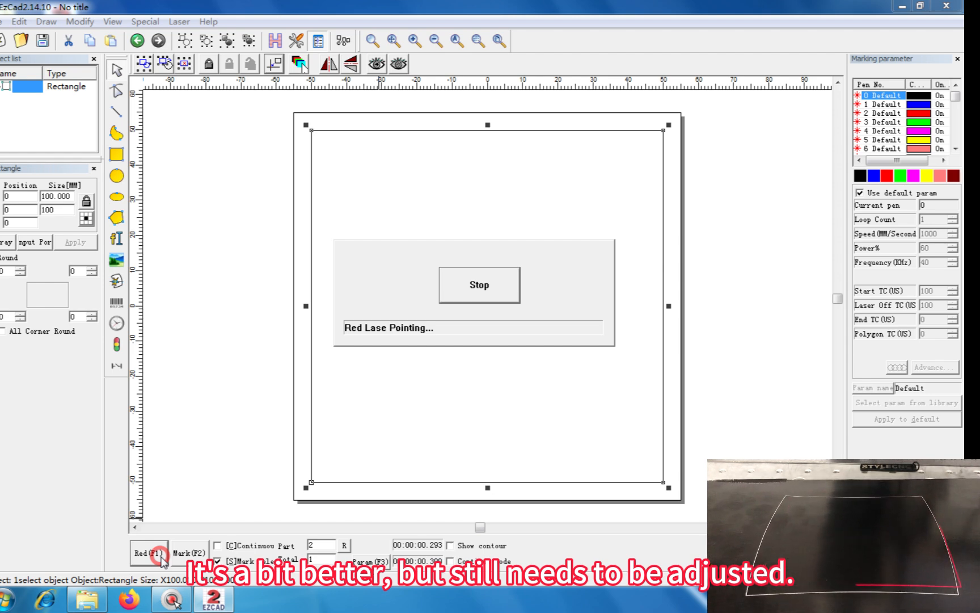
{"action": "left_click", "coordinate": [461, 286]}
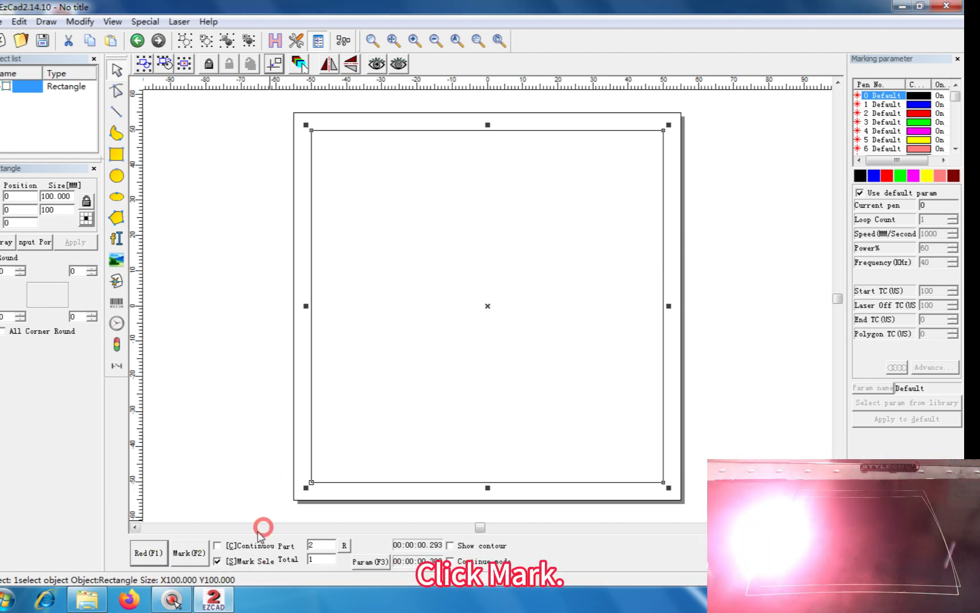
{"action": "left_click", "coordinate": [197, 550]}
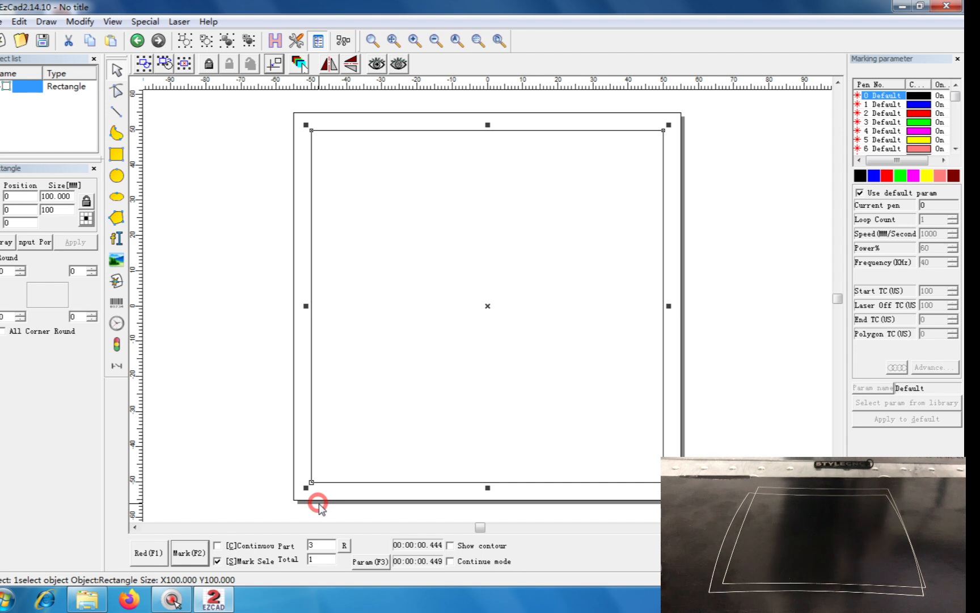
- Set the barrel correction factor to 1.03 for Galvo 2 and 0.97 for Galvo 1, and accept the configuration
{"action": "left_click", "coordinate": [369, 561]}
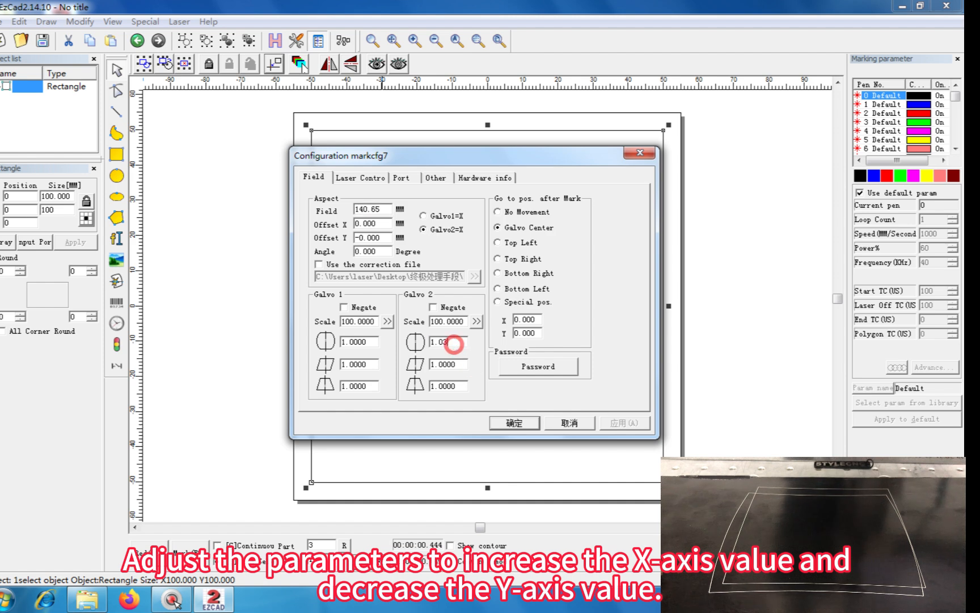
{"action": "double_click", "coordinate": [358, 340]}
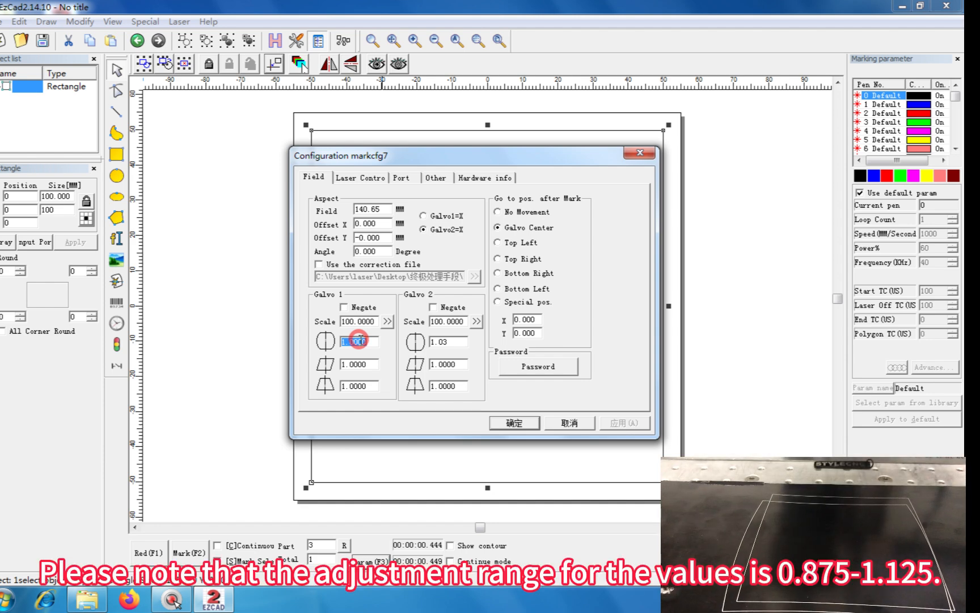
{"action": "left_click", "coordinate": [510, 421]}
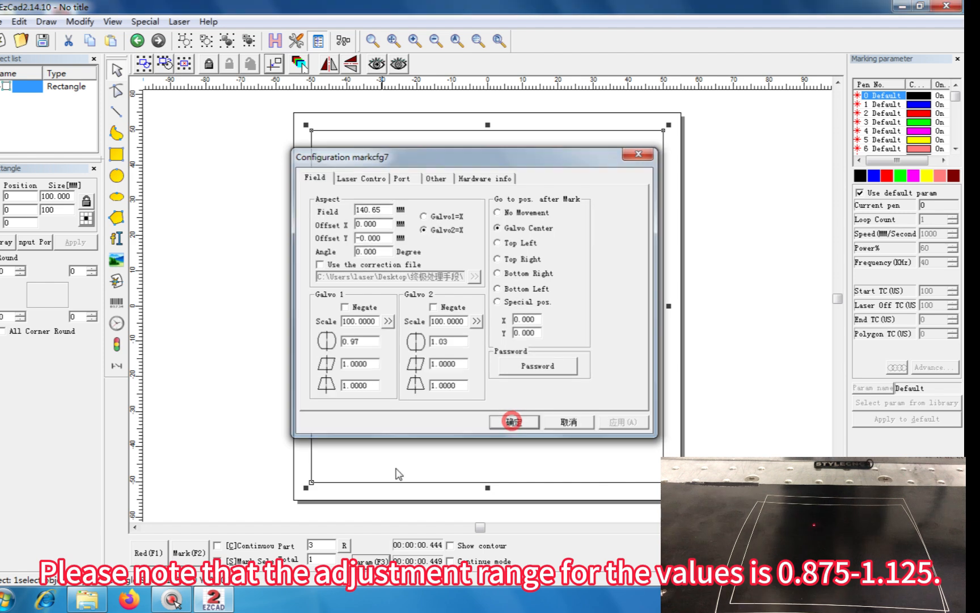
- Check the corrected rectangle with the red-light preview and mark it on the test material
{"action": "left_click", "coordinate": [158, 553]}
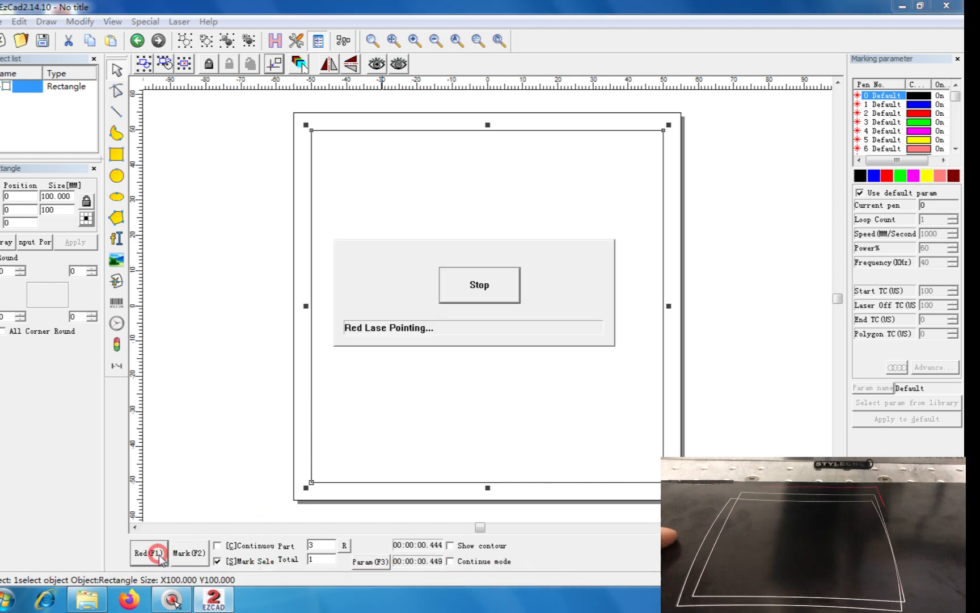
{"action": "left_click", "coordinate": [501, 282]}
{"action": "left_click", "coordinate": [188, 553]}
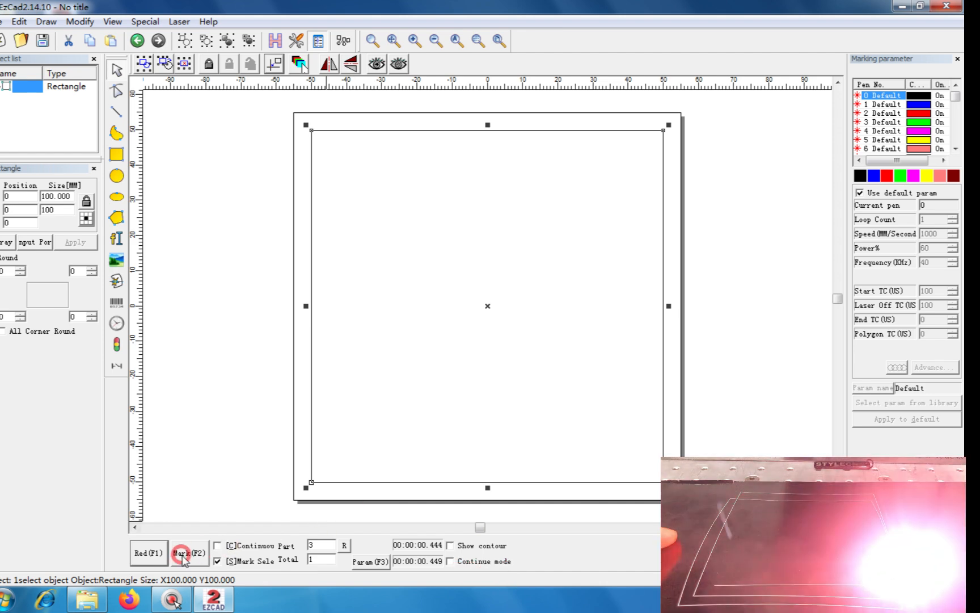
{"action": "left_click", "coordinate": [188, 553]}
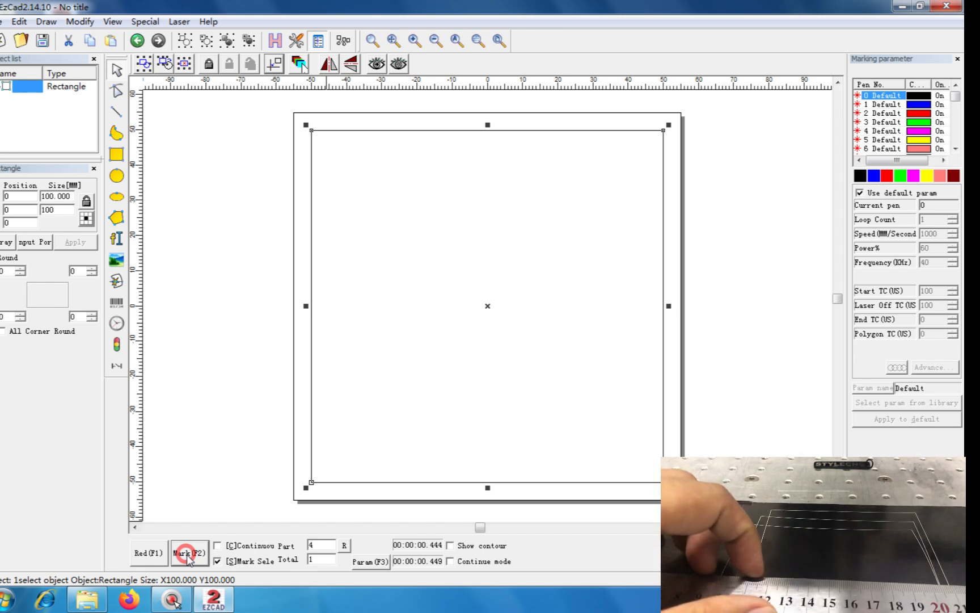
- Increase Galvo 2's barrel correction factor to 1.04 and check the rectangle with a red-light preview
{"action": "left_click", "coordinate": [371, 561]}
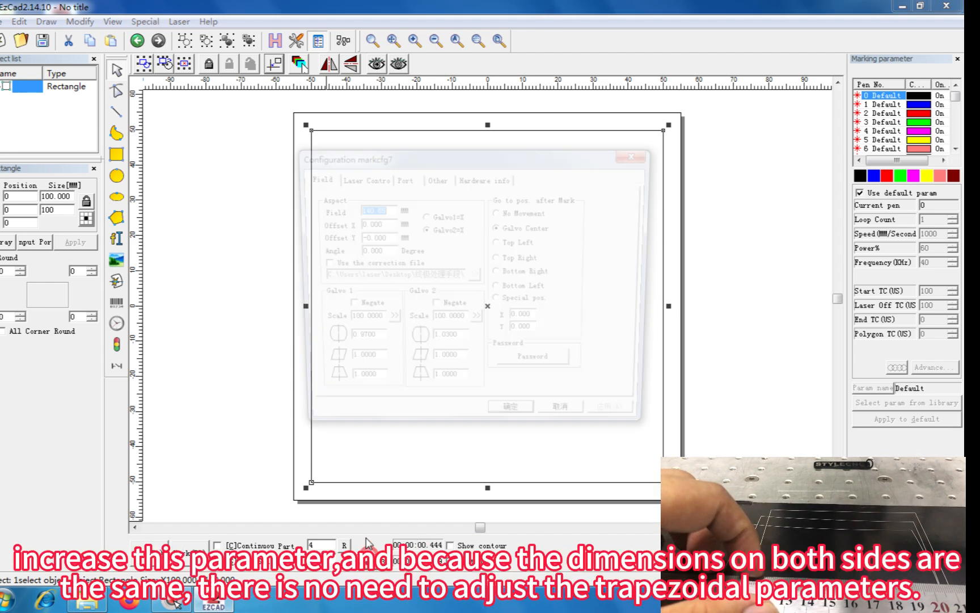
{"action": "double_click", "coordinate": [445, 342]}
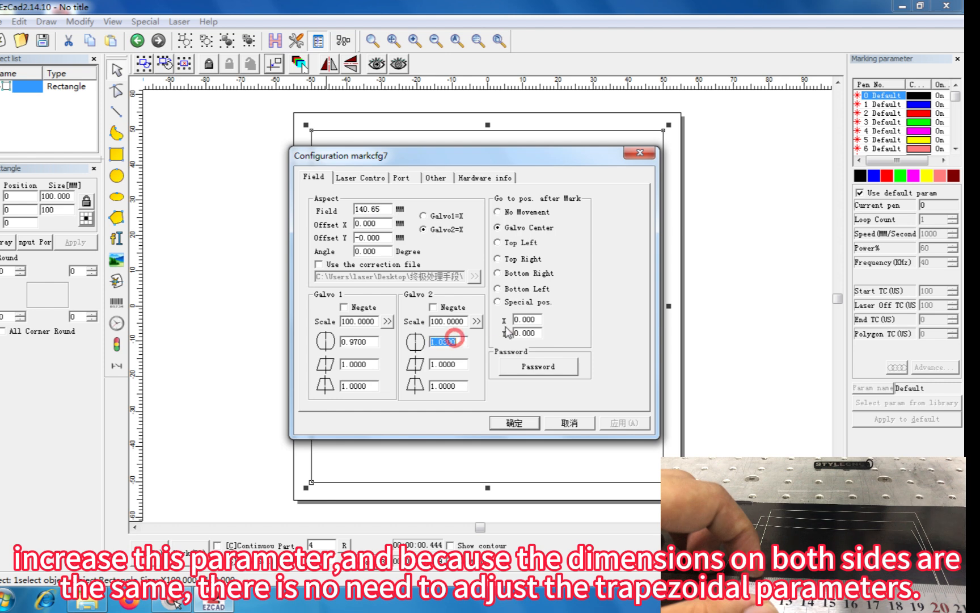
{"action": "type", "text": "1"}
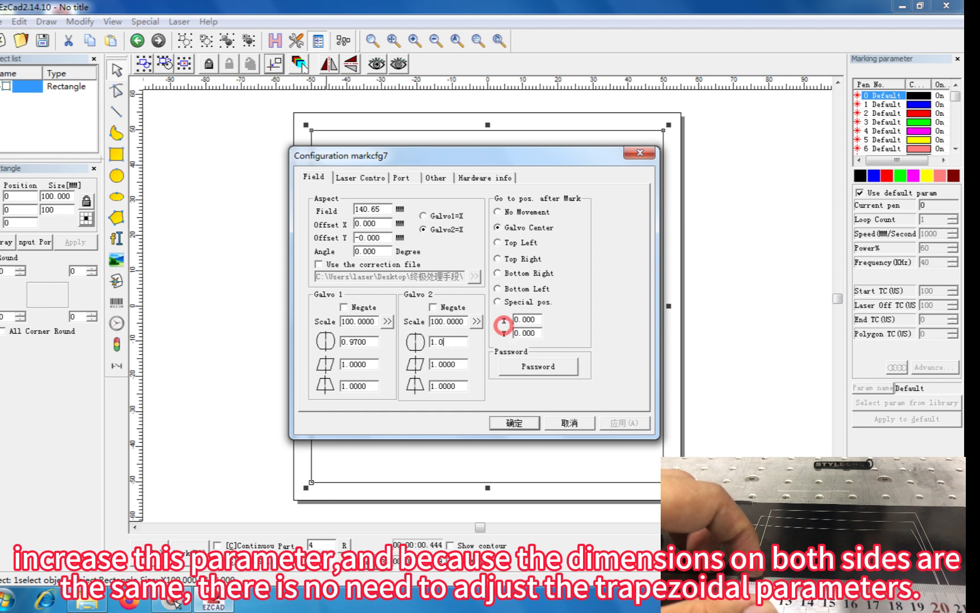
{"action": "left_click", "coordinate": [514, 423]}
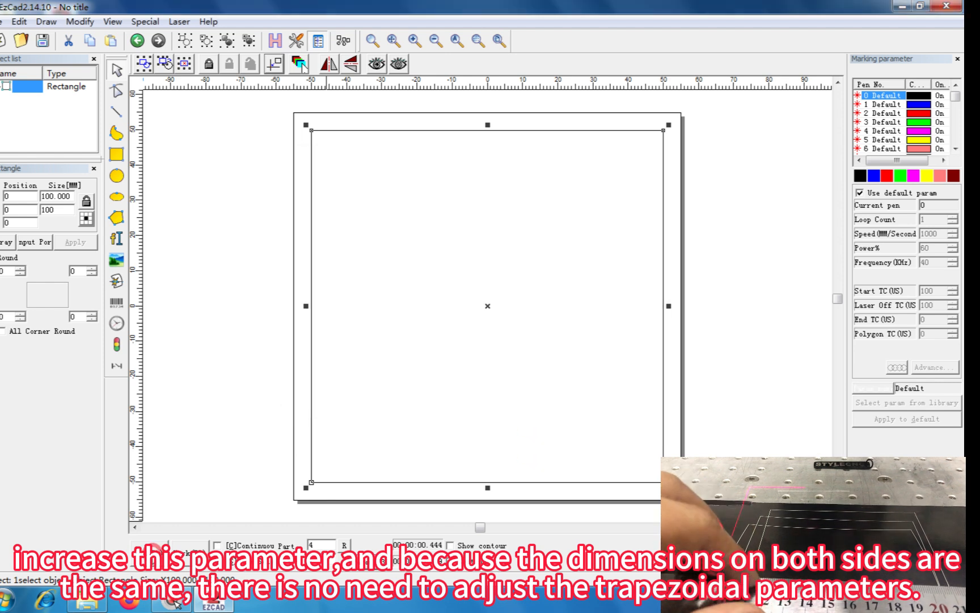
{"action": "key", "text": "F1"}
{"action": "left_click", "coordinate": [458, 282]}
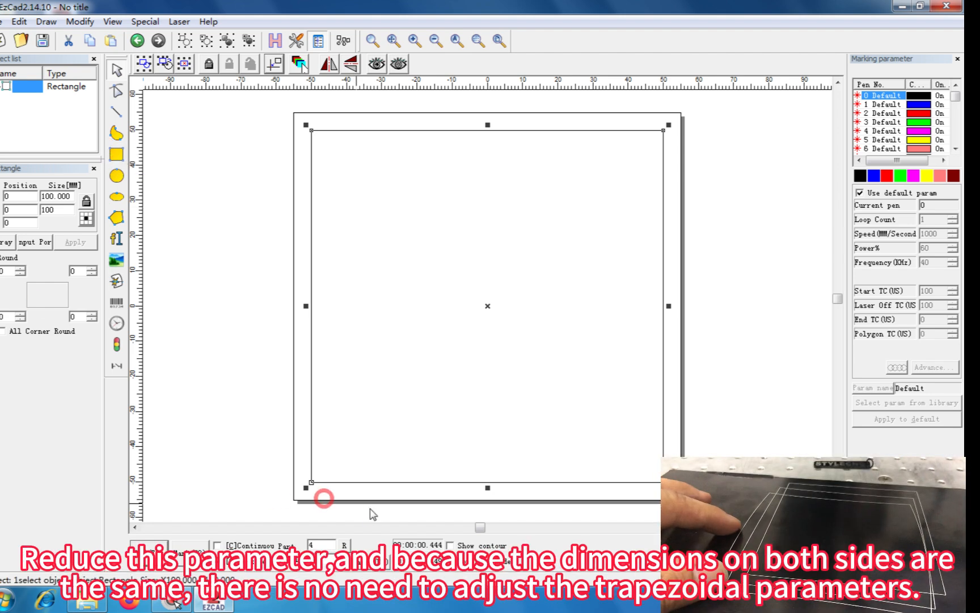
- Reduce Galvo 1's barrel correction factor to 0.96, then preview and mark the rectangle with the new correction
{"action": "left_click", "coordinate": [385, 568]}
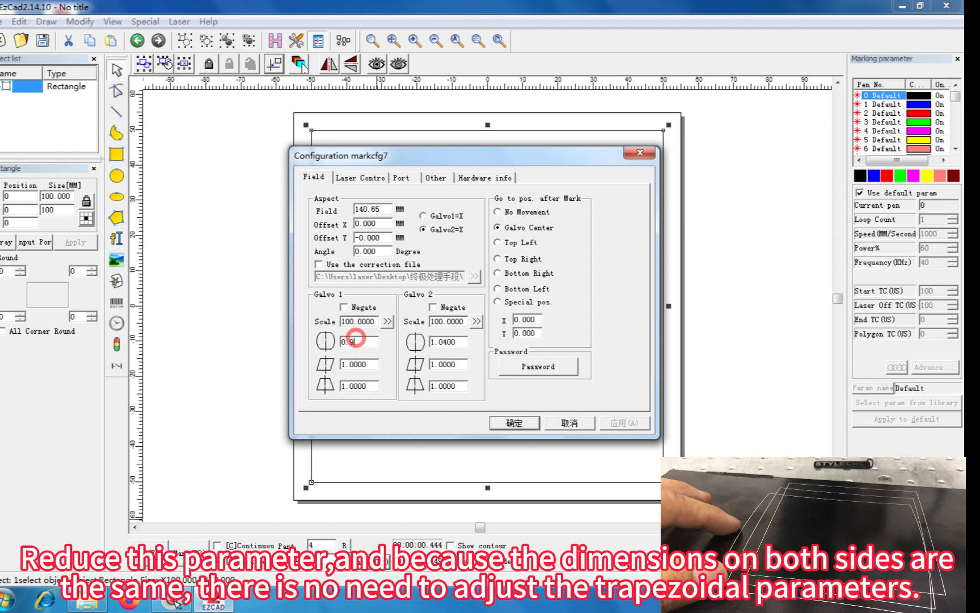
{"action": "left_click", "coordinate": [510, 419]}
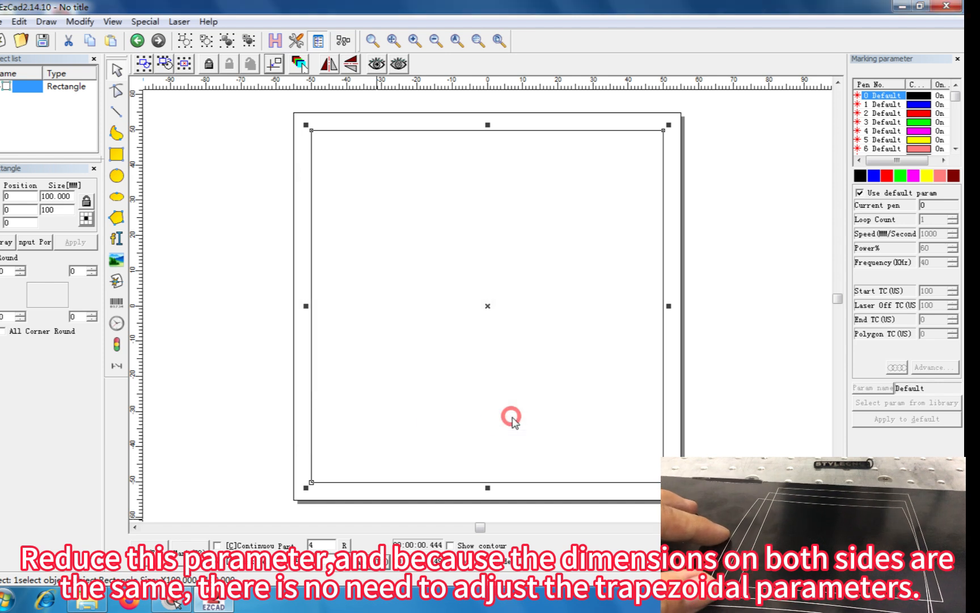
{"action": "left_click", "coordinate": [148, 552]}
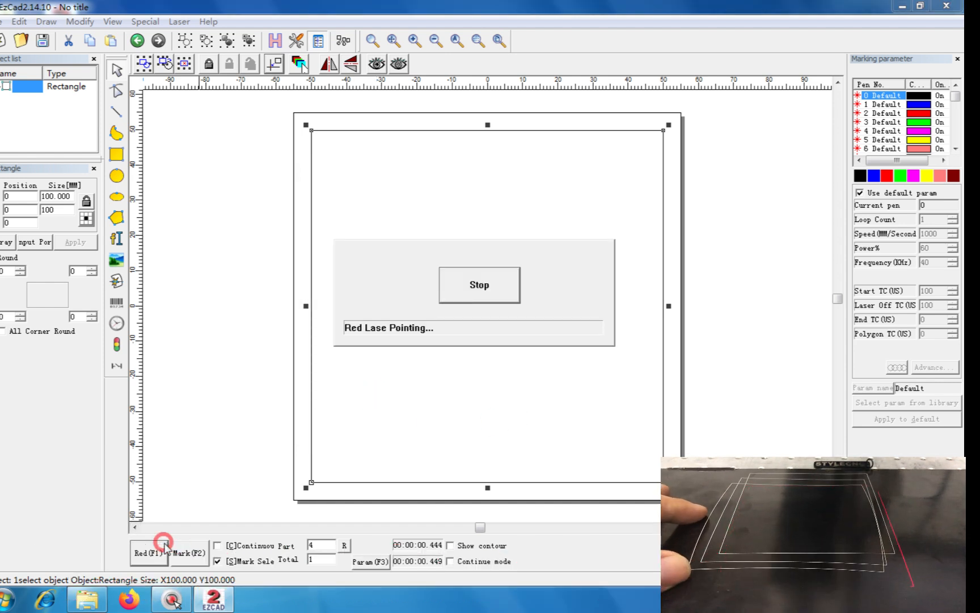
{"action": "left_click", "coordinate": [180, 553]}
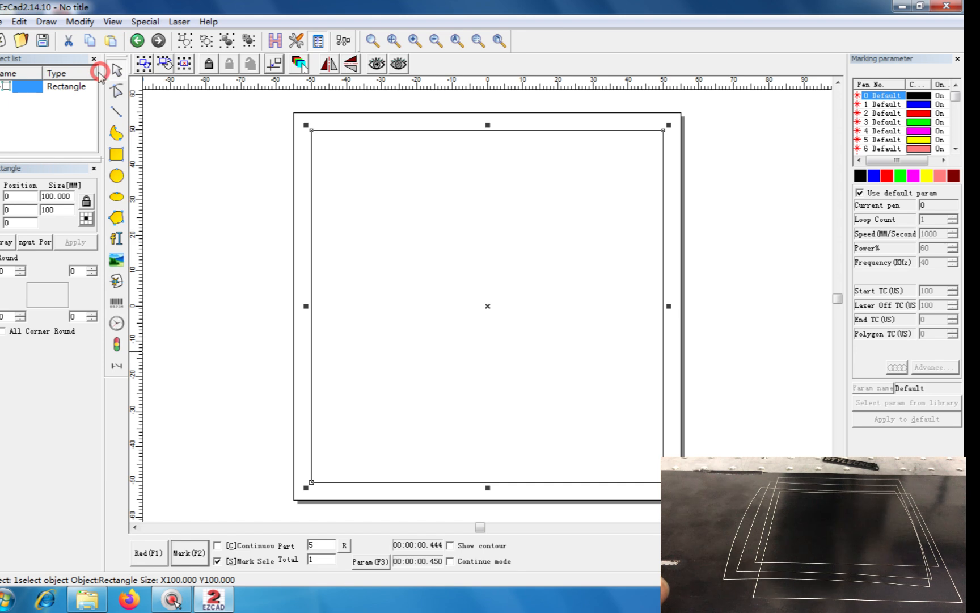
- Calculate Galvo 2's scale from a desired marking size of 100 and an actual mark size of 98
{"action": "left_click", "coordinate": [369, 561]}
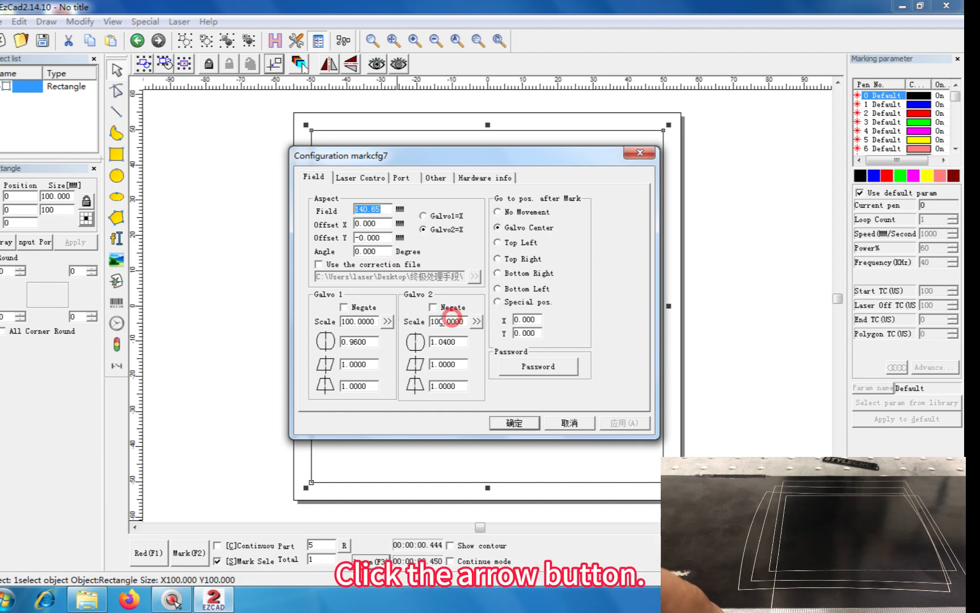
{"action": "left_click", "coordinate": [479, 321]}
{"action": "double_click", "coordinate": [431, 288]}
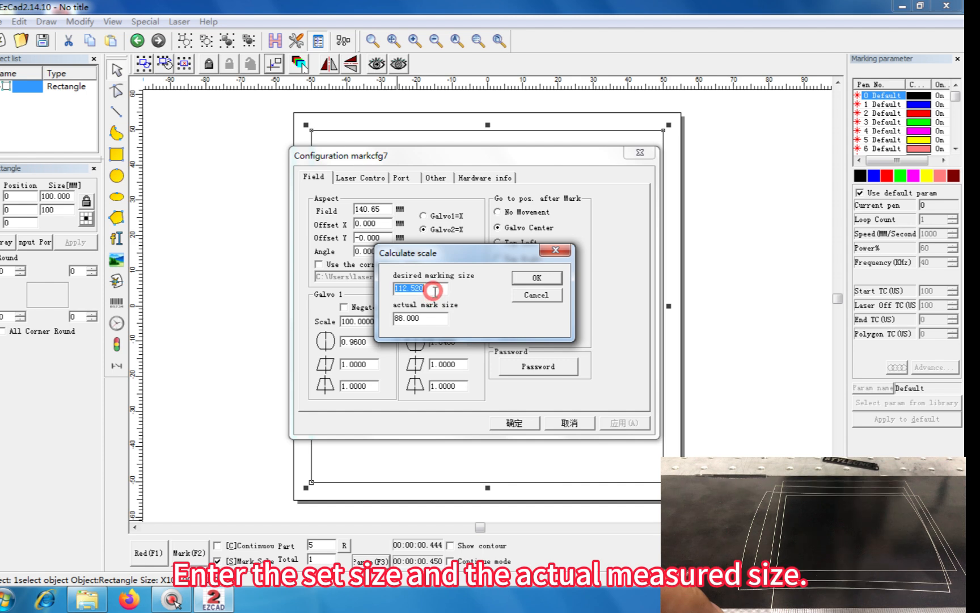
{"action": "type", "text": "100"}
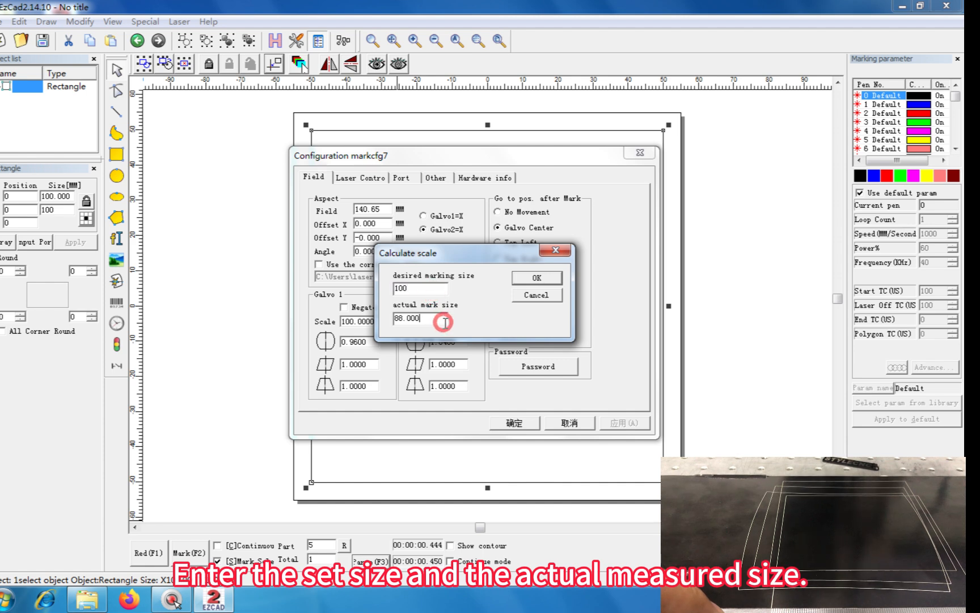
{"action": "double_click", "coordinate": [444, 320]}
{"action": "type", "text": "98"}
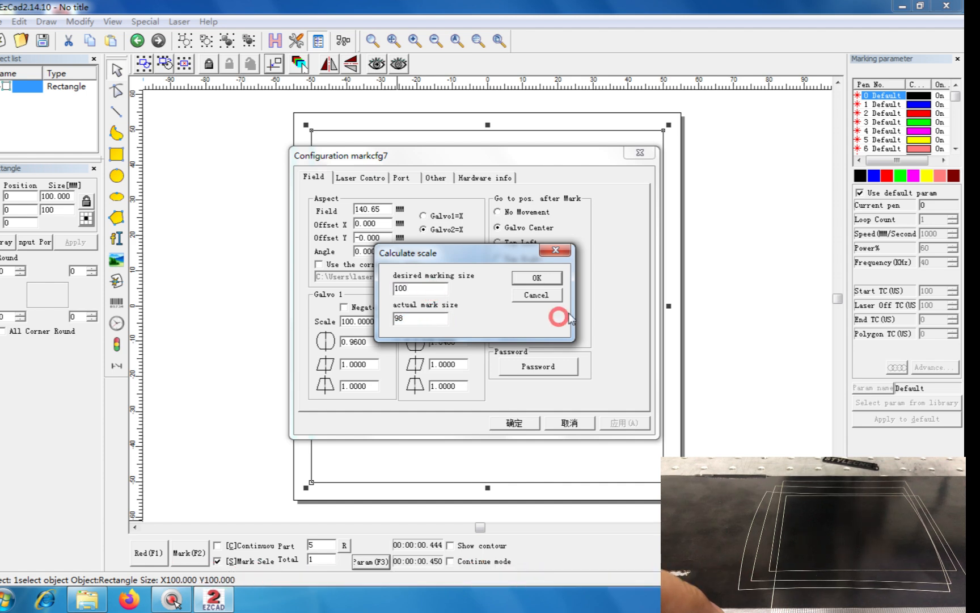
{"action": "left_click", "coordinate": [541, 278]}
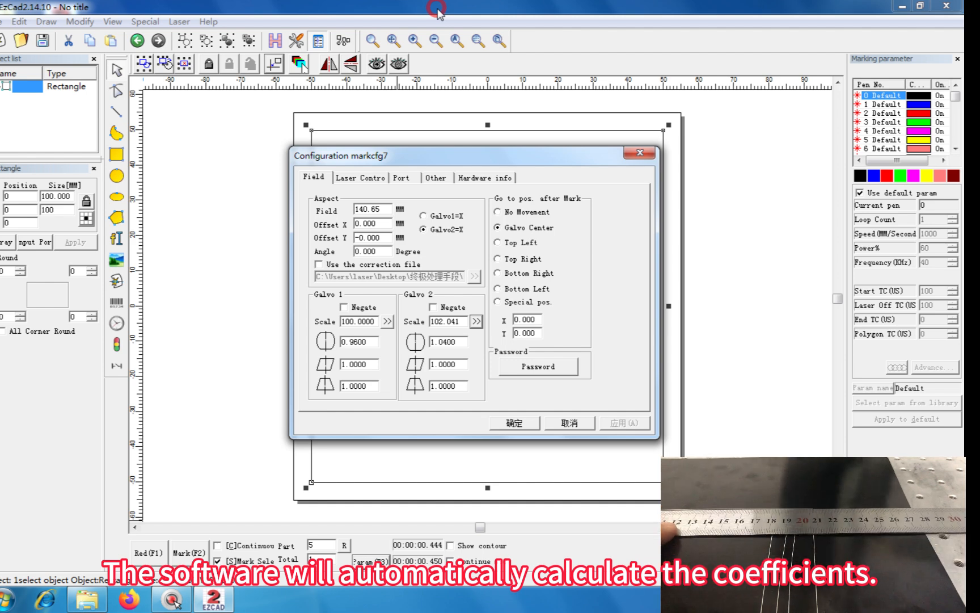
- Calculate Galvo 1's scale from a desired marking size of 100 and an actual mark size of 102, and apply the configuration
{"action": "left_click", "coordinate": [387, 321]}
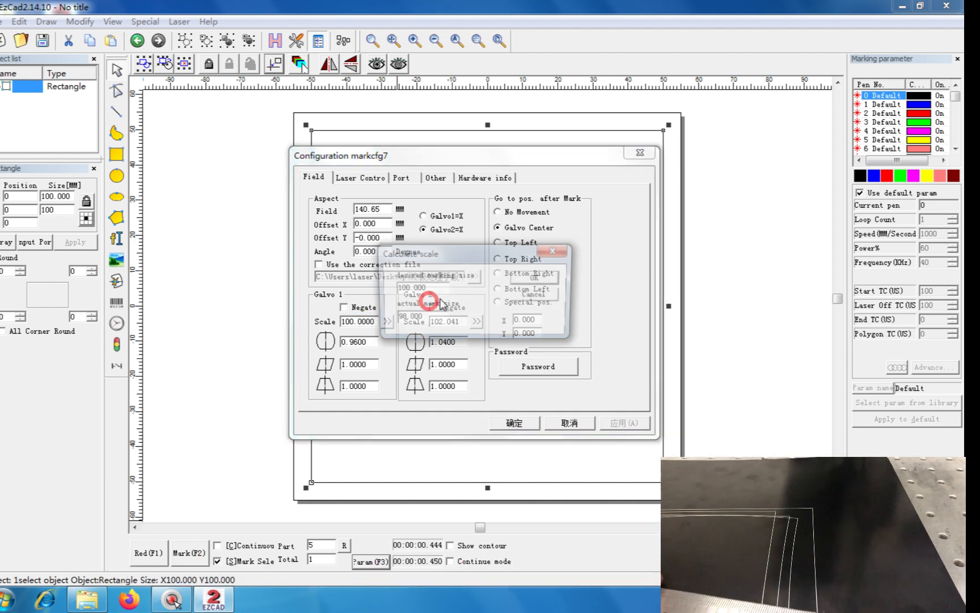
{"action": "left_click_drag", "start_coordinate": [422, 320], "coordinate": [396, 320]}
{"action": "type", "text": "102"}
{"action": "left_click", "coordinate": [535, 278]}
{"action": "left_click", "coordinate": [515, 423]}
- Preview the rescaled rectangle with the red light and mark it on the test material
{"action": "left_click", "coordinate": [139, 553]}
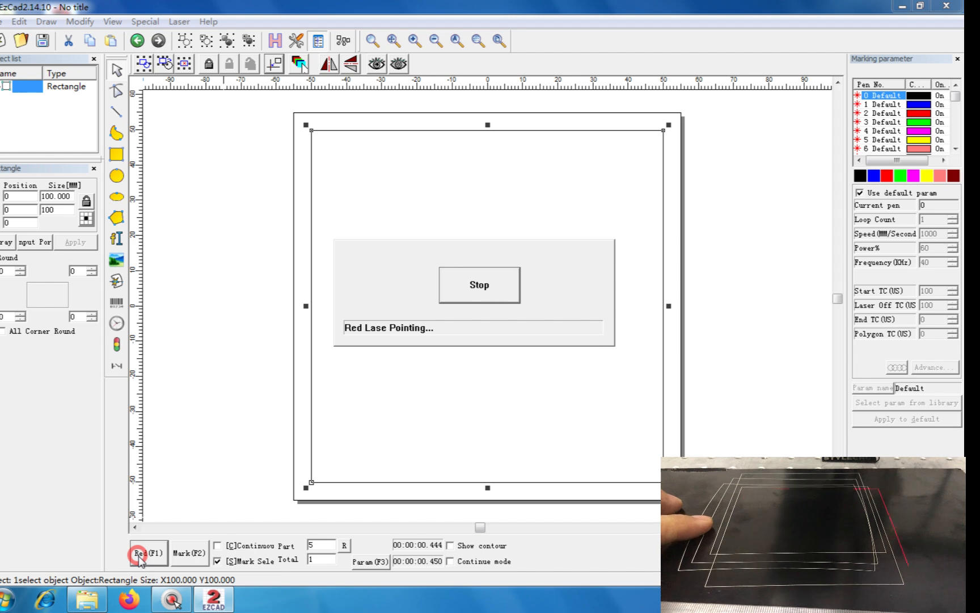
{"action": "left_click", "coordinate": [497, 301]}
{"action": "left_click", "coordinate": [189, 551]}
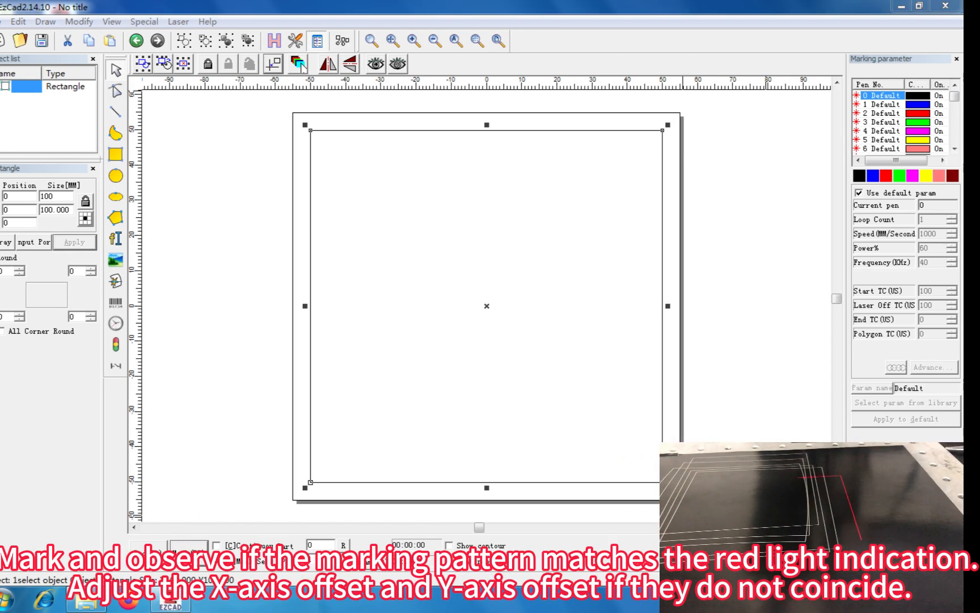
- Mark the 100 × 100 mm rectangle between two red-light previews to compare the marked outline with the red-light position
{"action": "key", "text": "F1"}
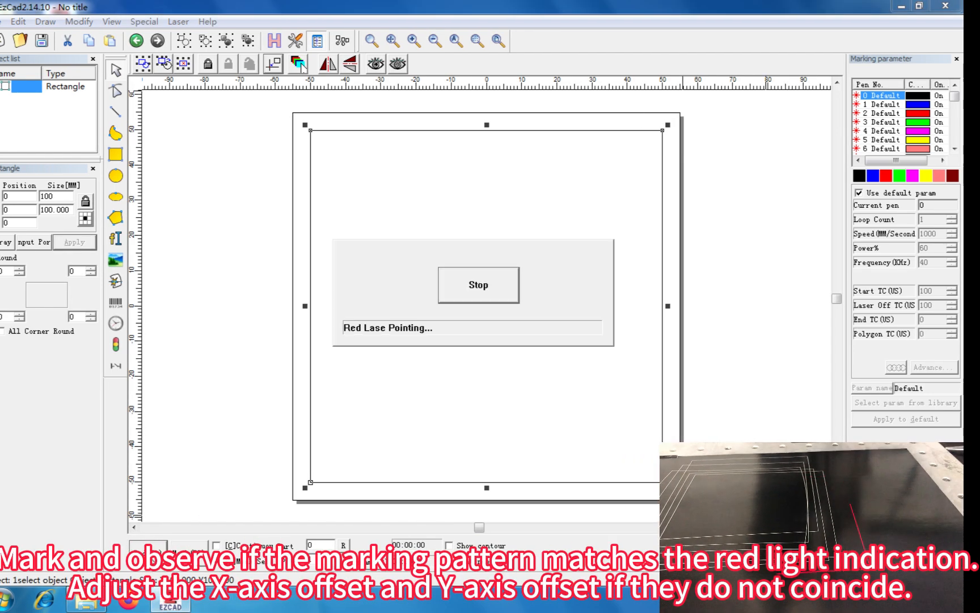
{"action": "left_click", "coordinate": [498, 287]}
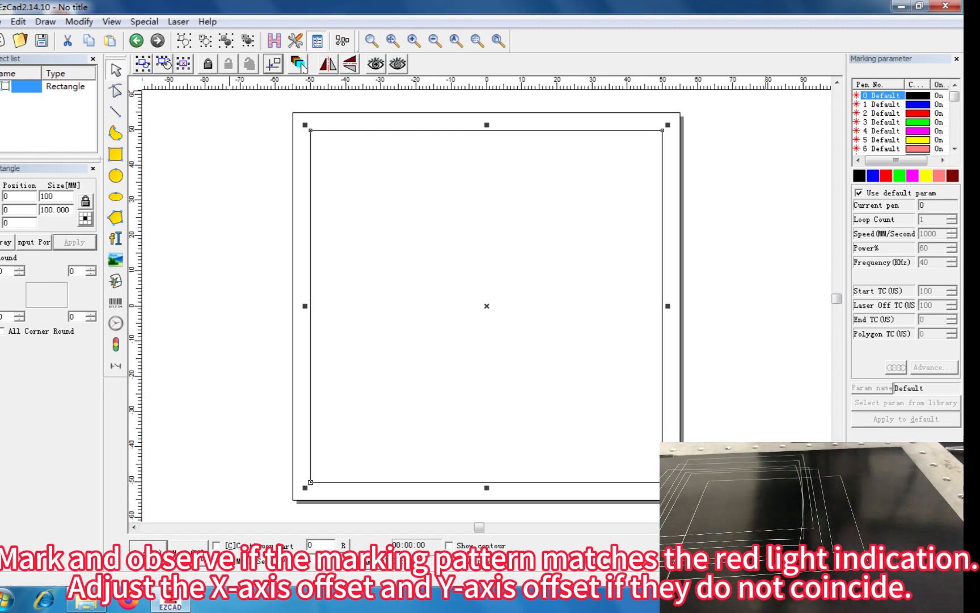
{"action": "key", "text": "F2"}
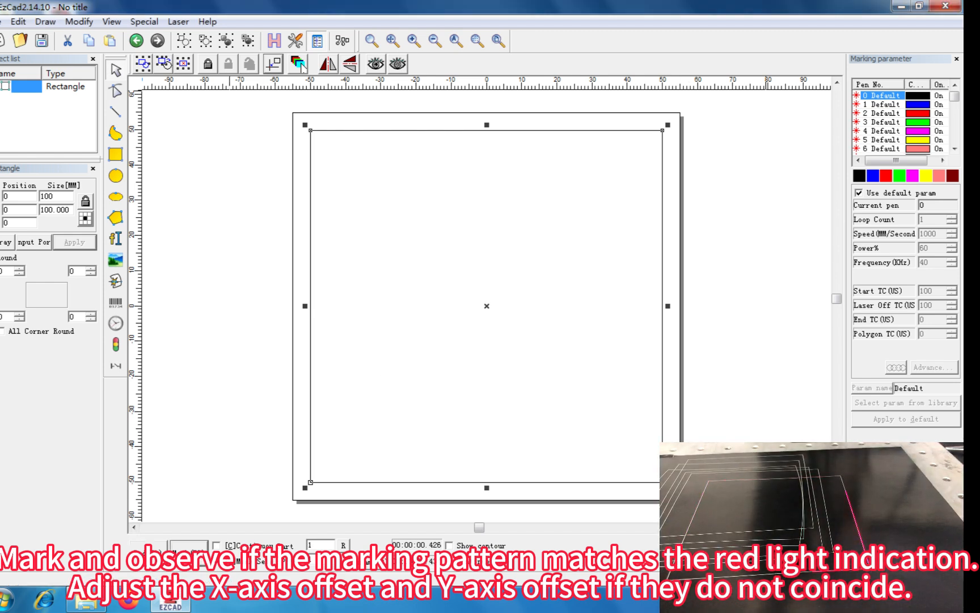
{"action": "key", "text": "F1"}
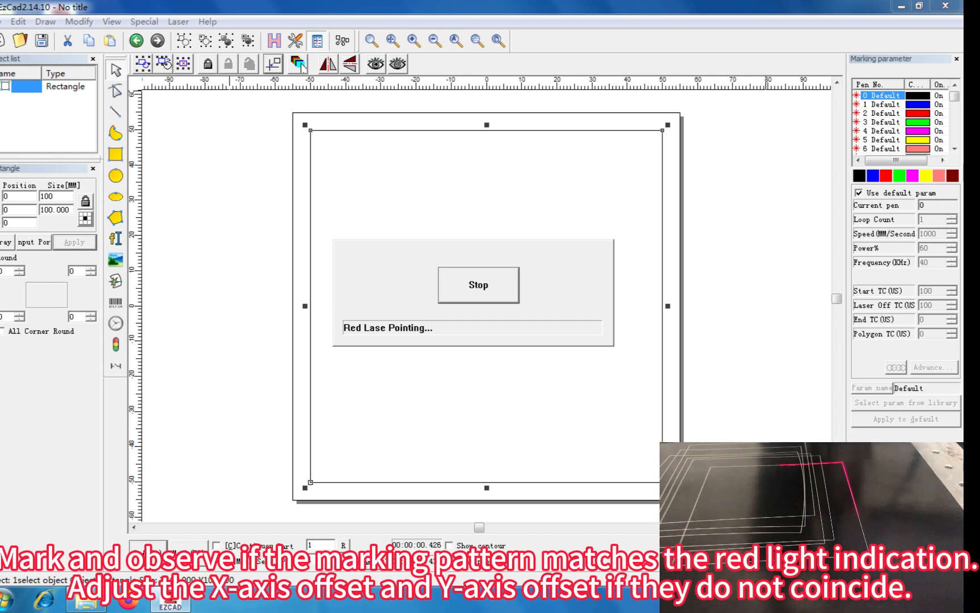